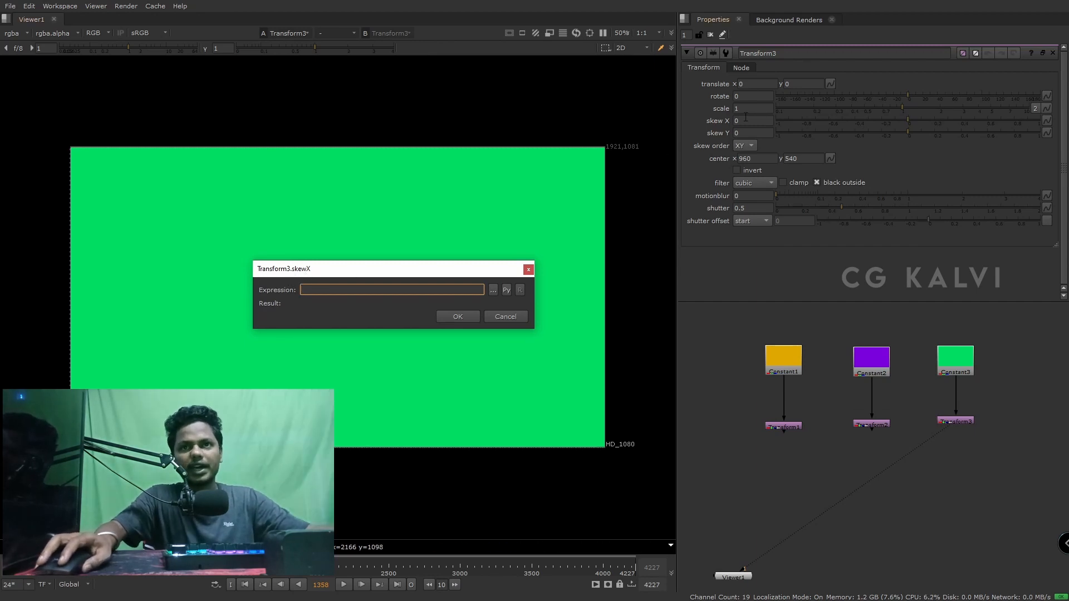
Step: Open the expression editor for Transform3's translate x and dismiss it without entering an expression
key("Escape")
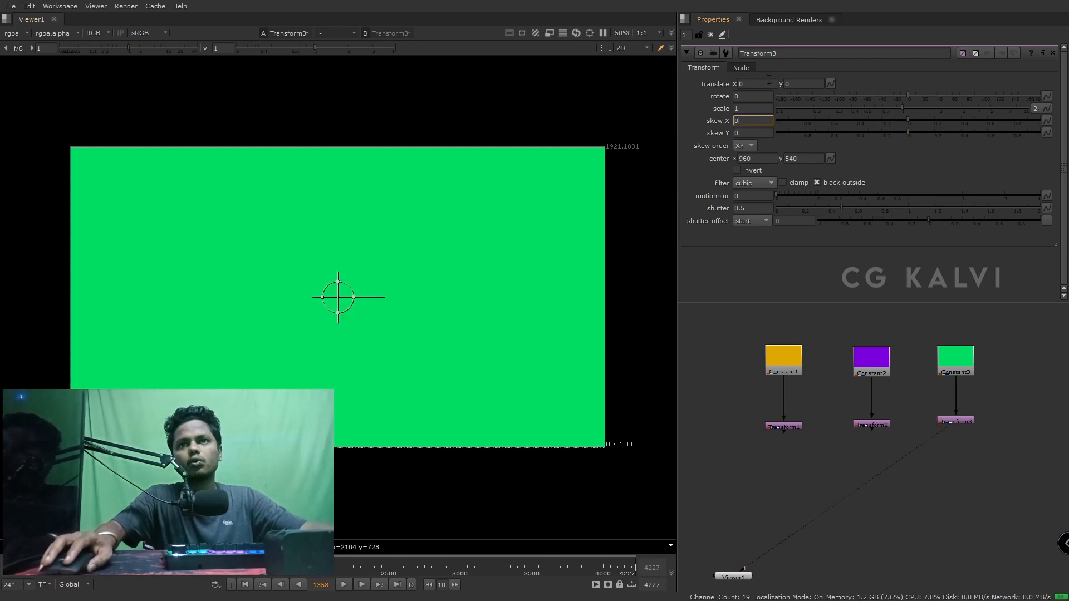
key("equal")
left_click_drag(795, 89, 518, 170)
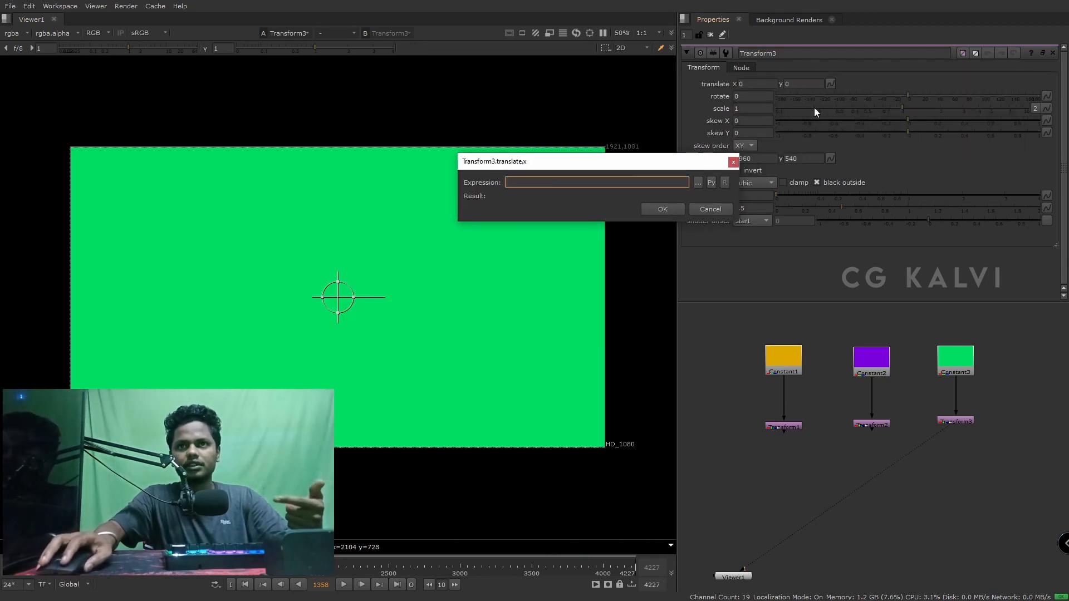
left_click(720, 214)
left_click(808, 81)
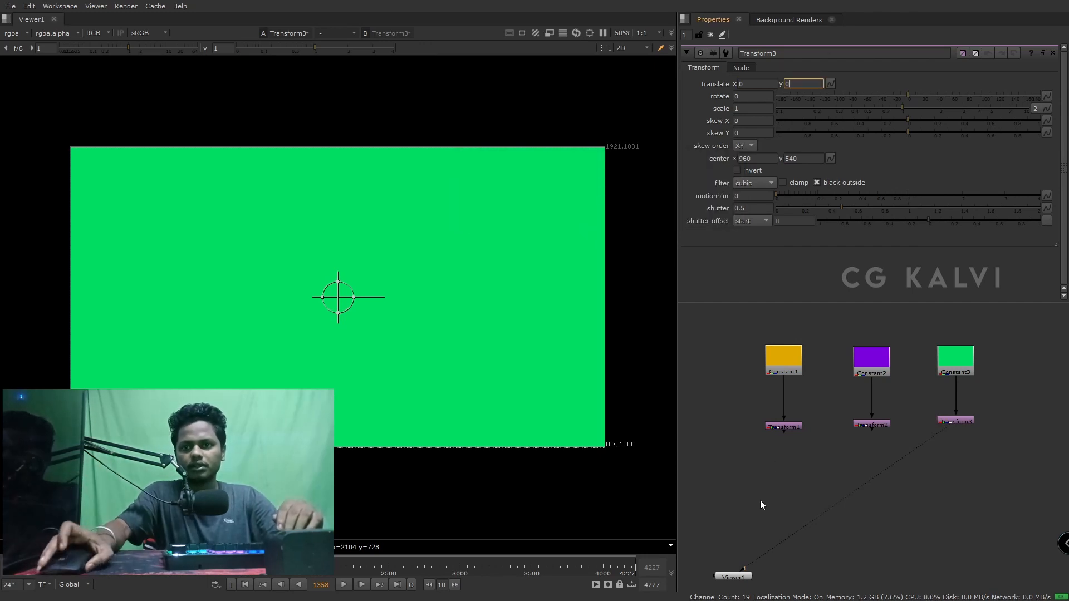
Step: Bring up Transform1's properties, then open the expression editor for its skew X and cancel it empty
scroll(800, 442, "up", 4)
scroll(809, 412, "down", 3)
scroll(779, 423, "up", 2)
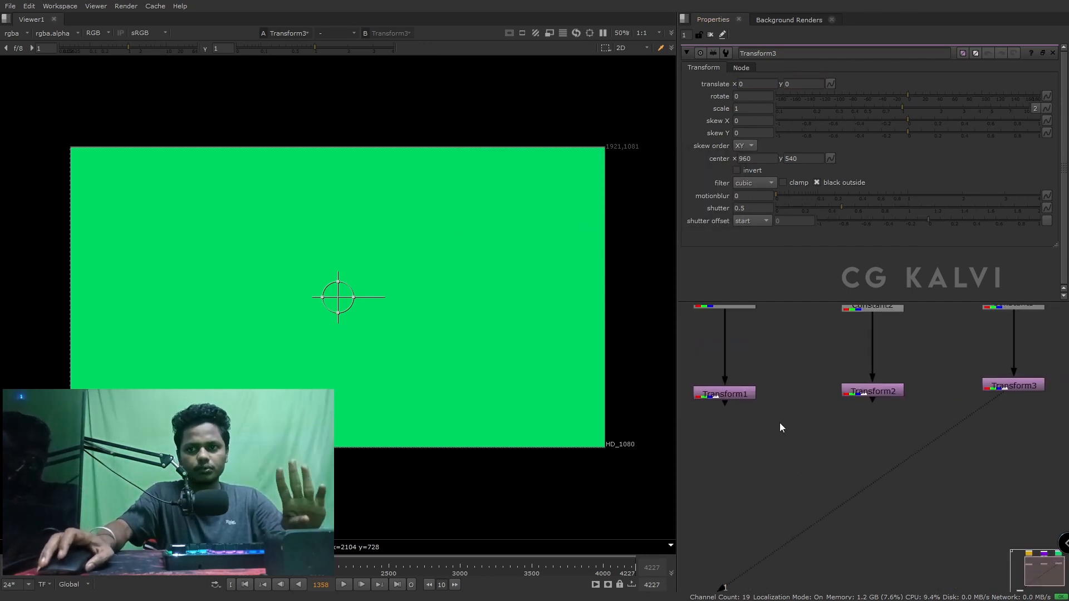
left_click(1038, 391)
double_click(884, 395)
left_click(709, 399)
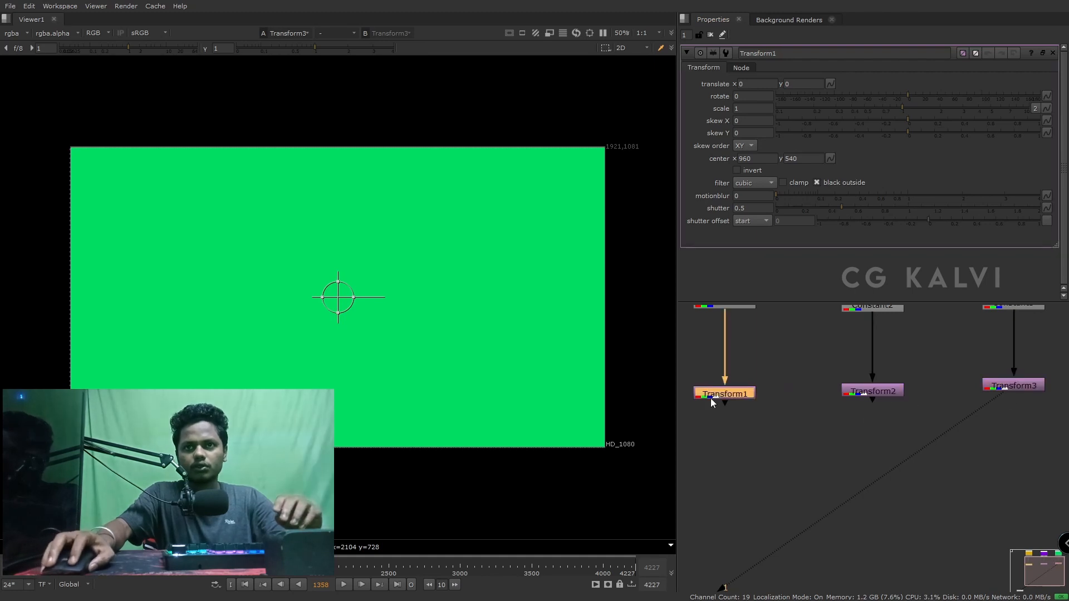
double_click(709, 398)
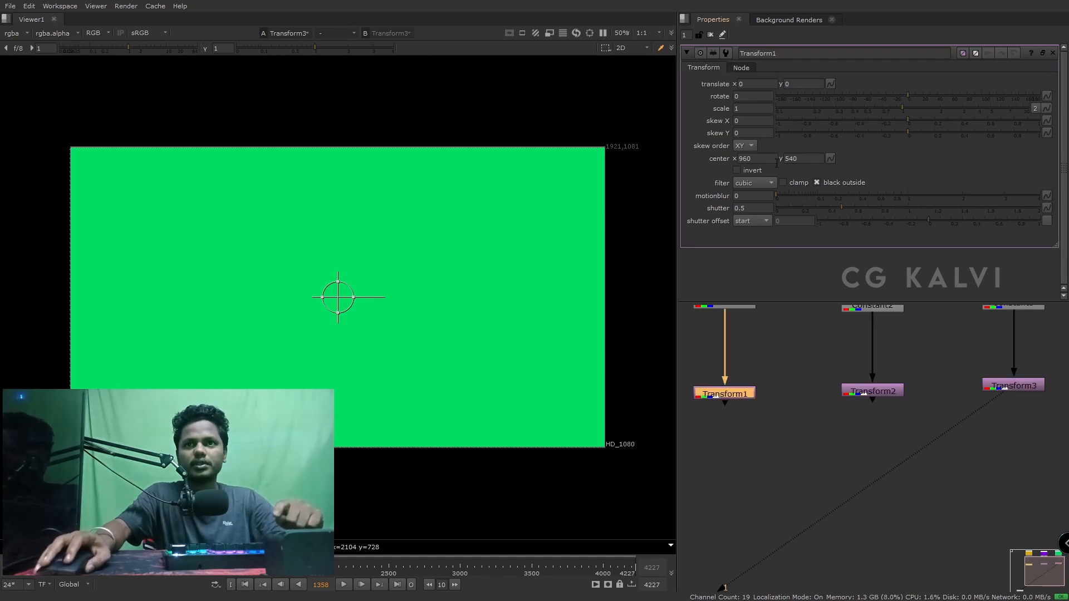
left_click(762, 122)
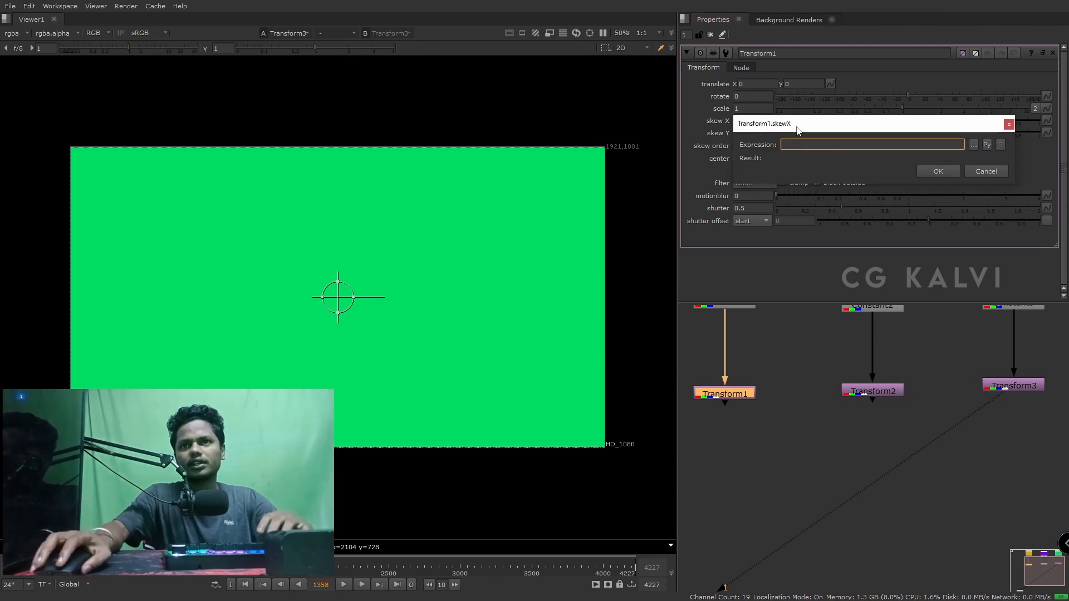
key("equal")
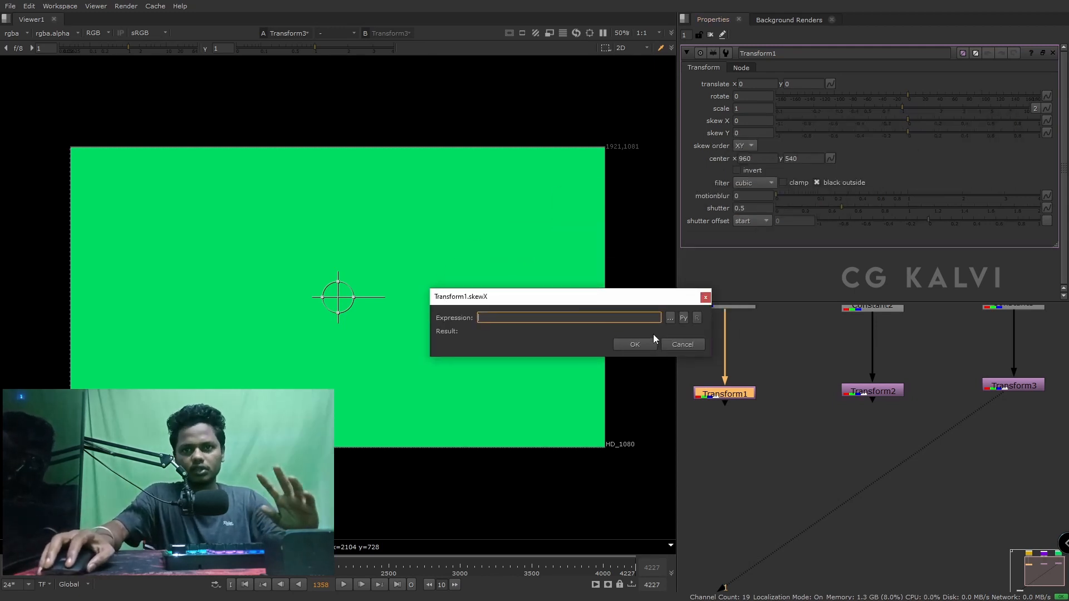
left_click(669, 340)
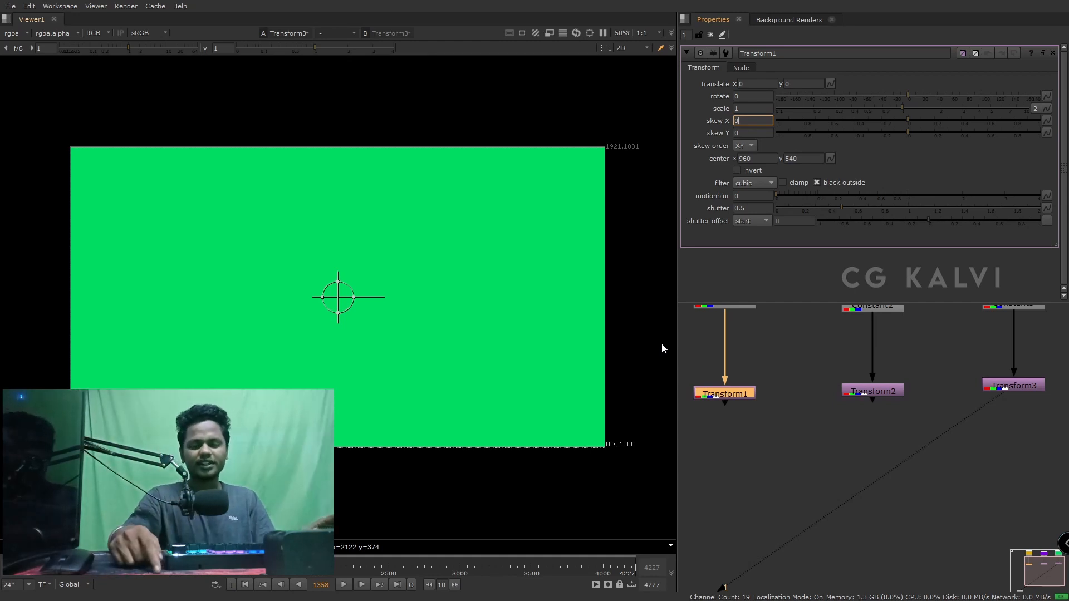
Step: Open the expression editor for Transform1's scale and cancel it without entering an expression
left_click(819, 414)
scroll(820, 416, "down", 3)
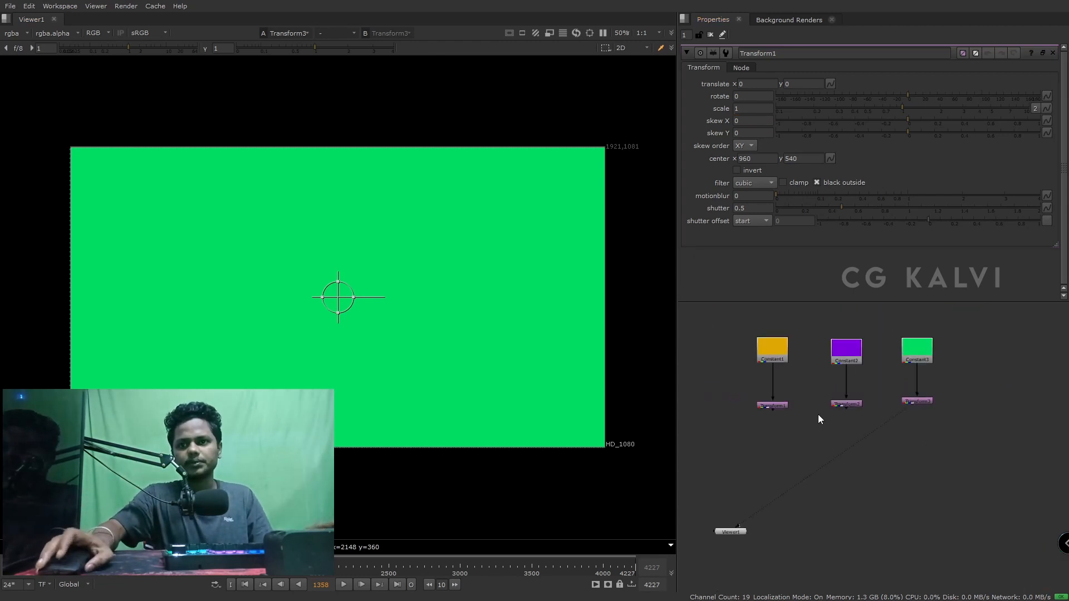
left_click(779, 405)
scroll(779, 405, "up", 3)
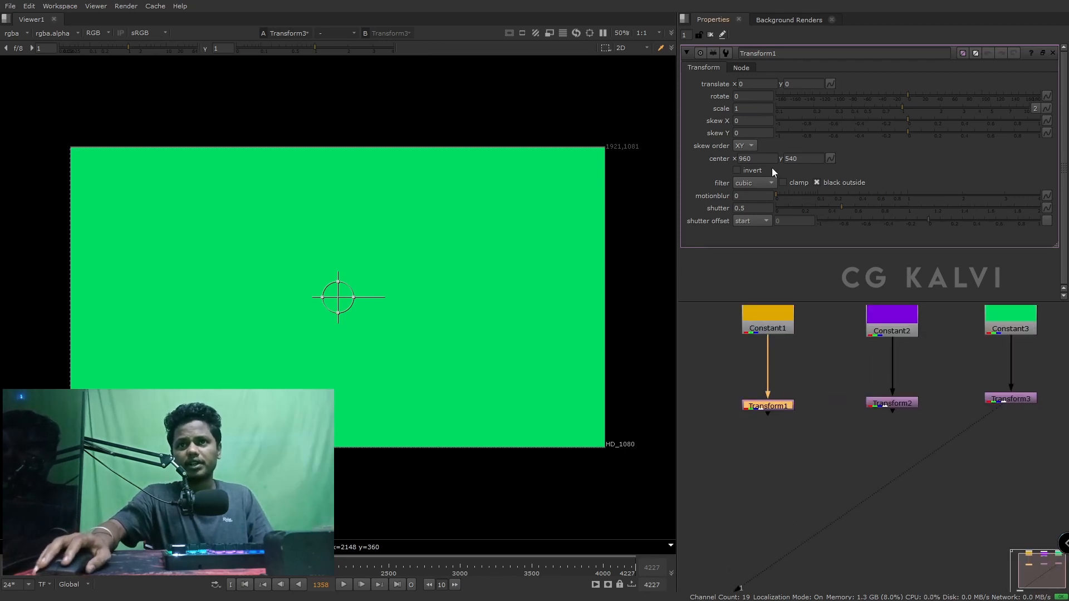
left_click(758, 108)
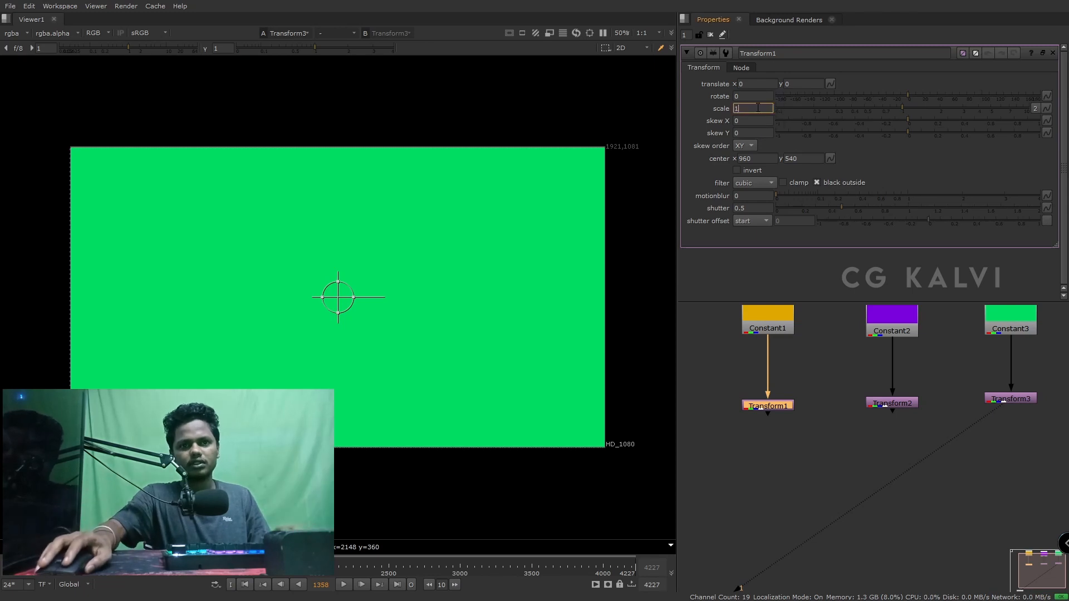
key("equal")
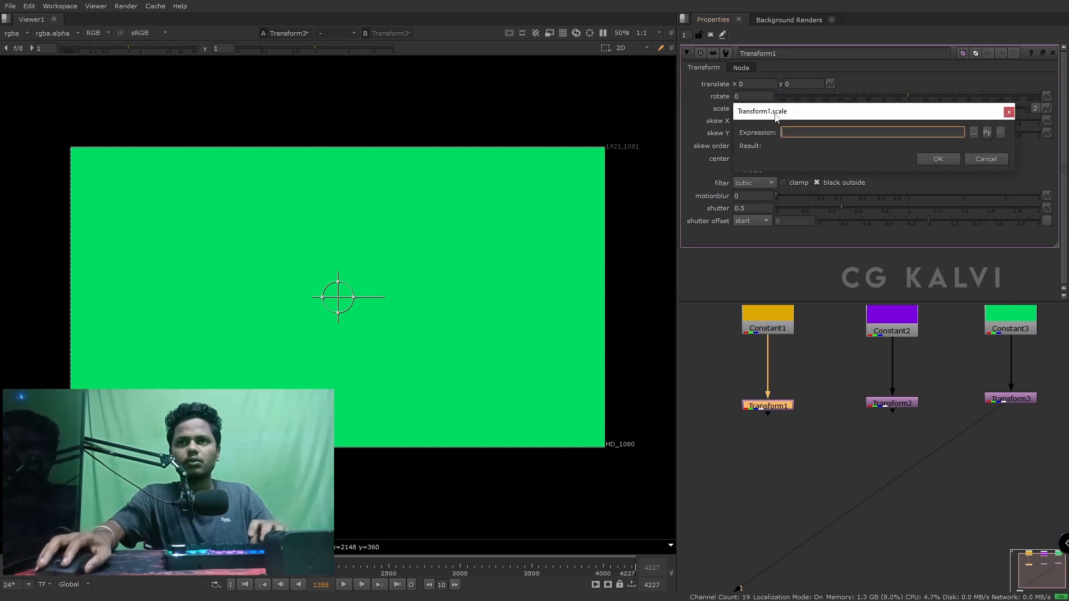
left_click(978, 160)
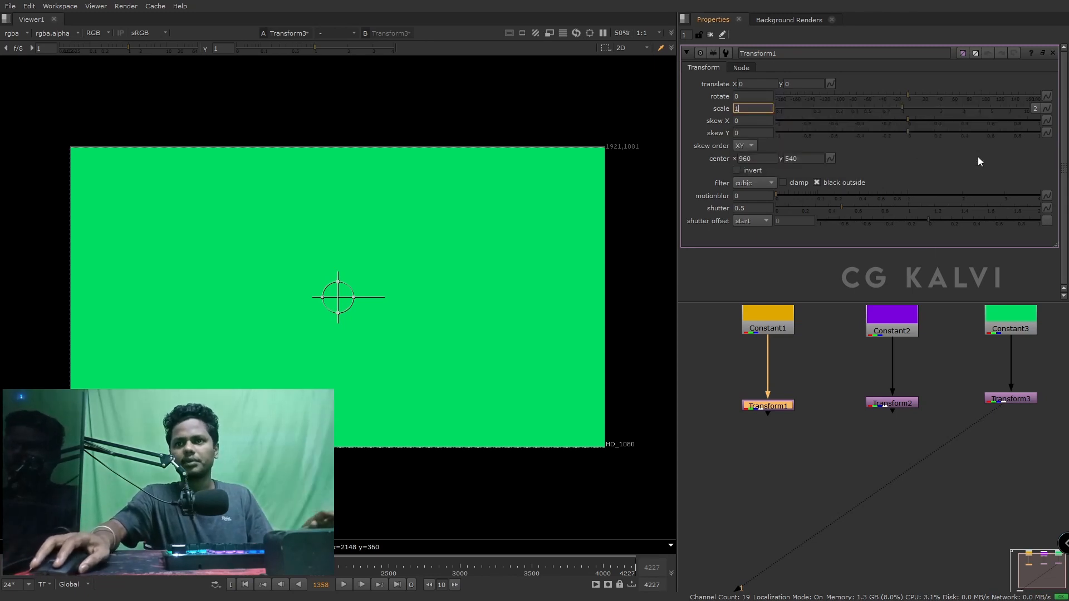
Step: Link Transform2's scale to Transform1 with the expression Transform1.scale
left_click(880, 403)
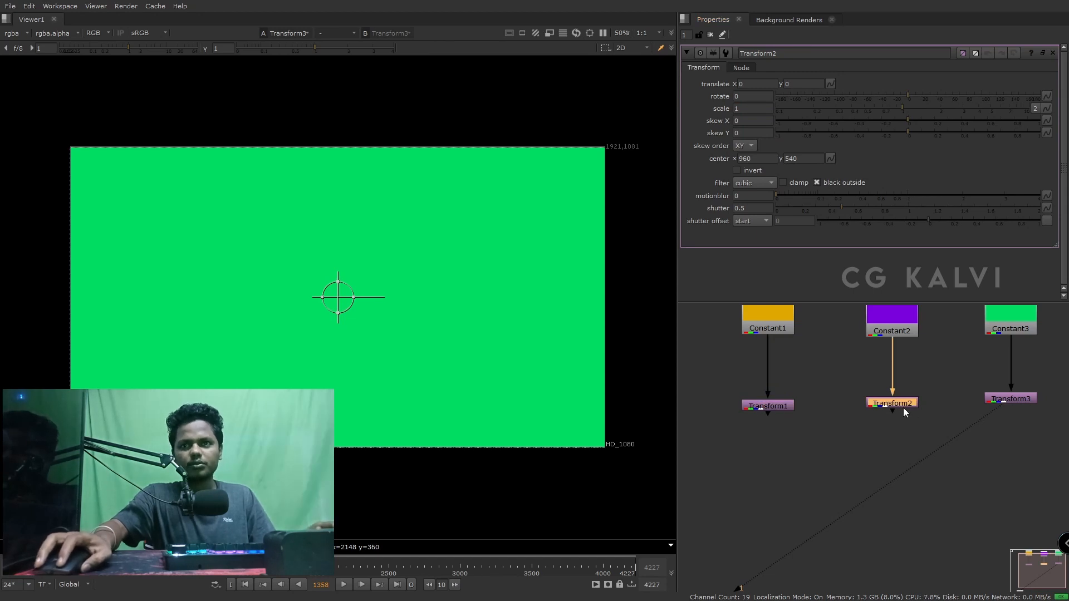
key("equal")
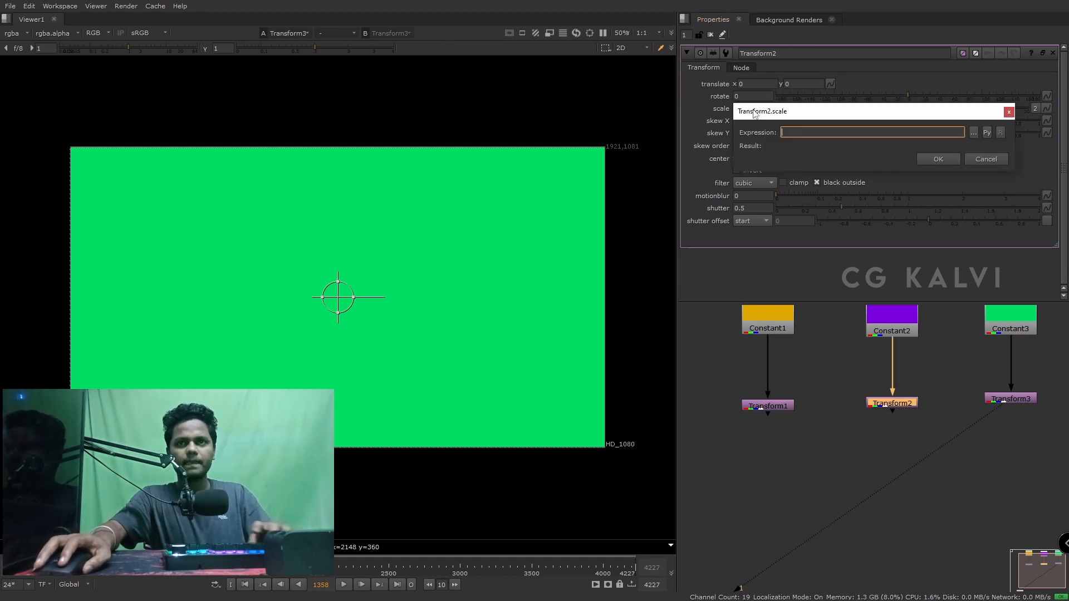
type("Transform1.scale")
left_click_drag(816, 112, 465, 292)
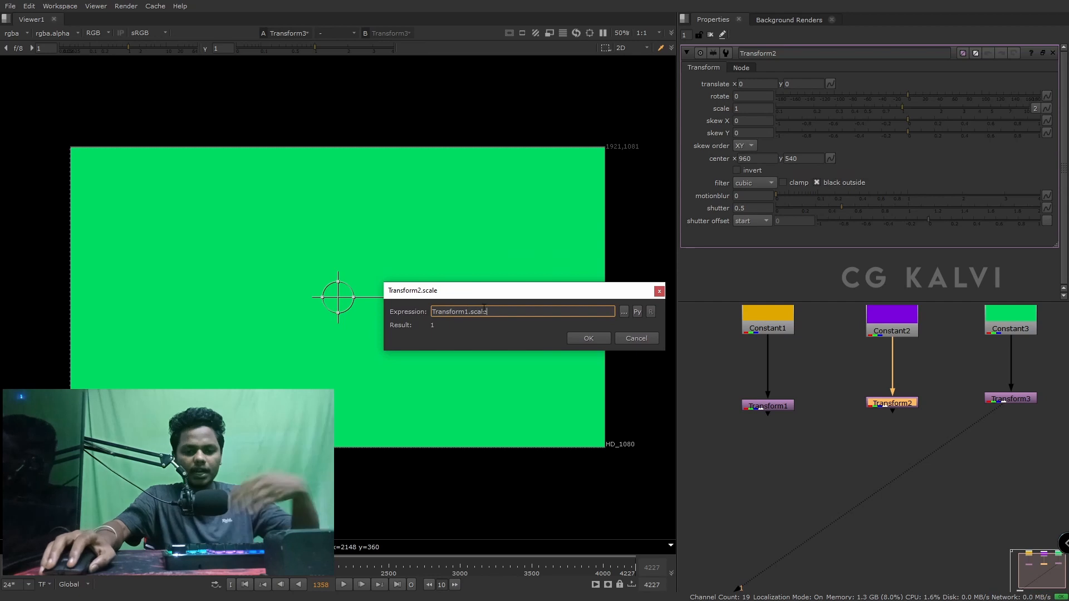
left_click_drag(484, 309, 420, 311)
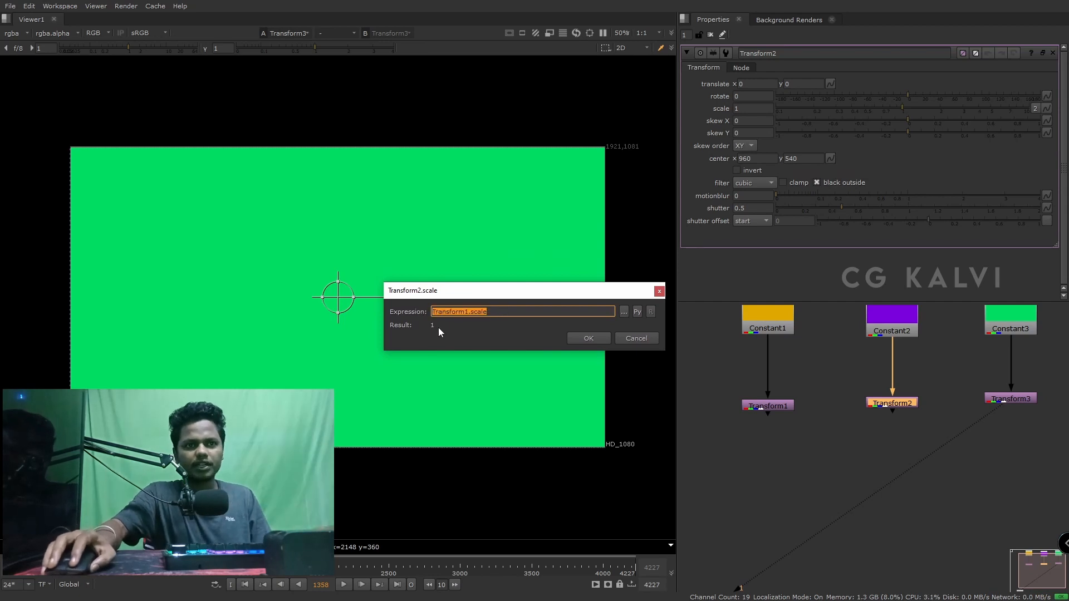
left_click(585, 340)
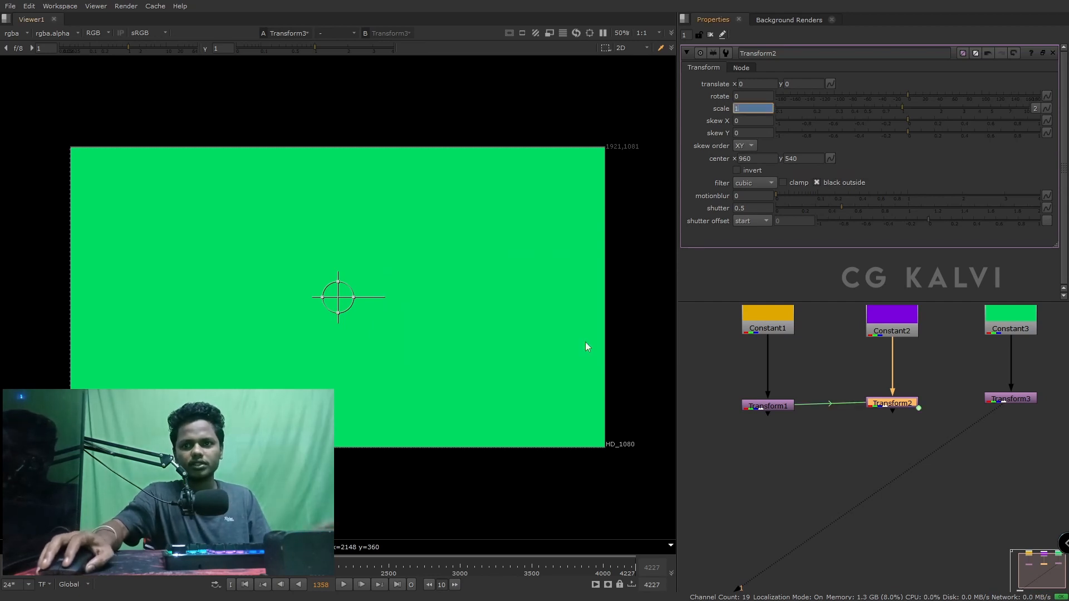
Step: Test the link by raising Transform1's scale to 6 and displaying Transform2's properties
left_click(781, 409)
left_click_drag(890, 107, 1000, 118)
left_click(897, 402)
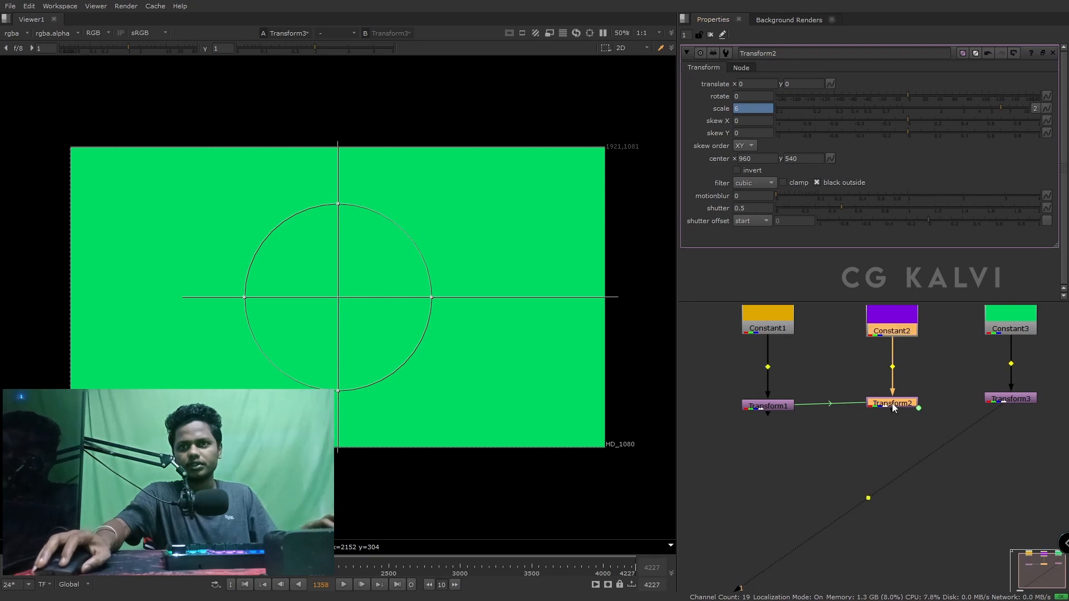
Step: Float Transform2's properties in an enlarged window beside Transform1's properties and set Transform1's scale to 2.1
double_click(891, 403)
left_click(777, 404)
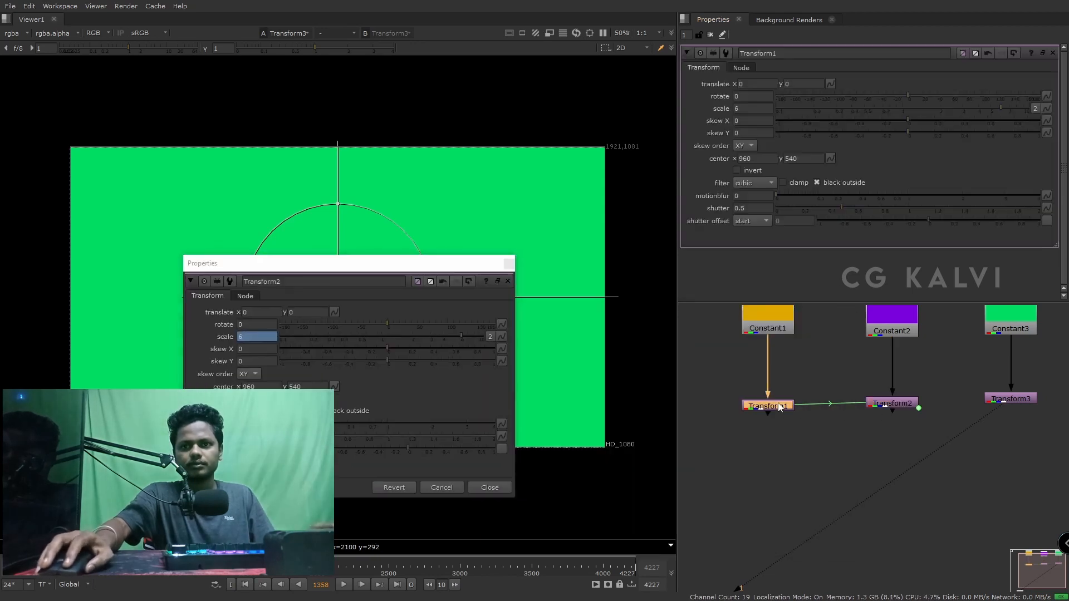
left_click_drag(513, 500, 657, 544)
left_click_drag(524, 263, 489, 149)
left_click(993, 107)
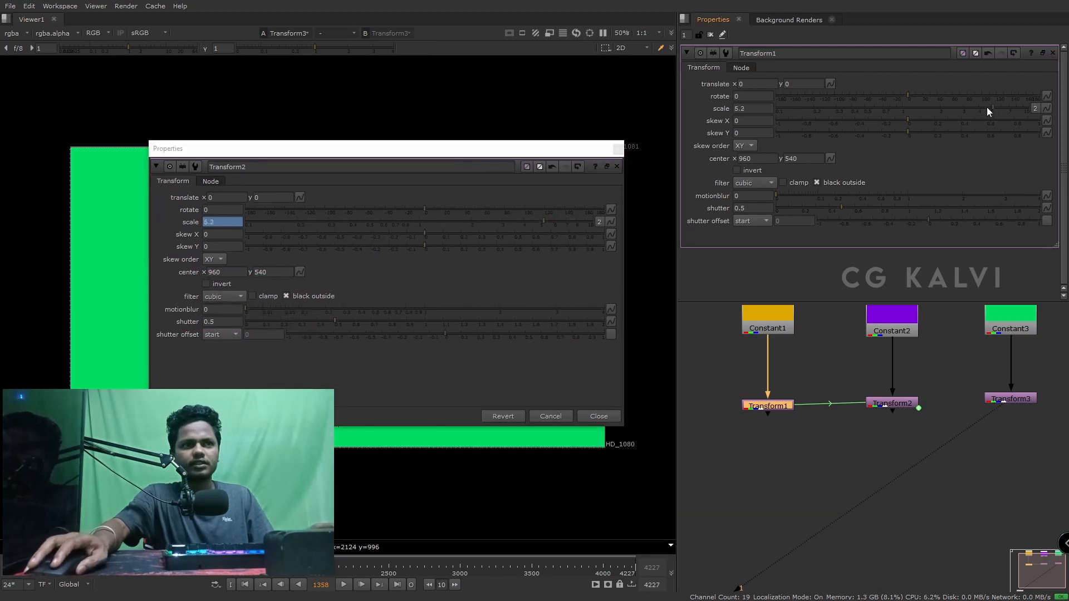
left_click(853, 111)
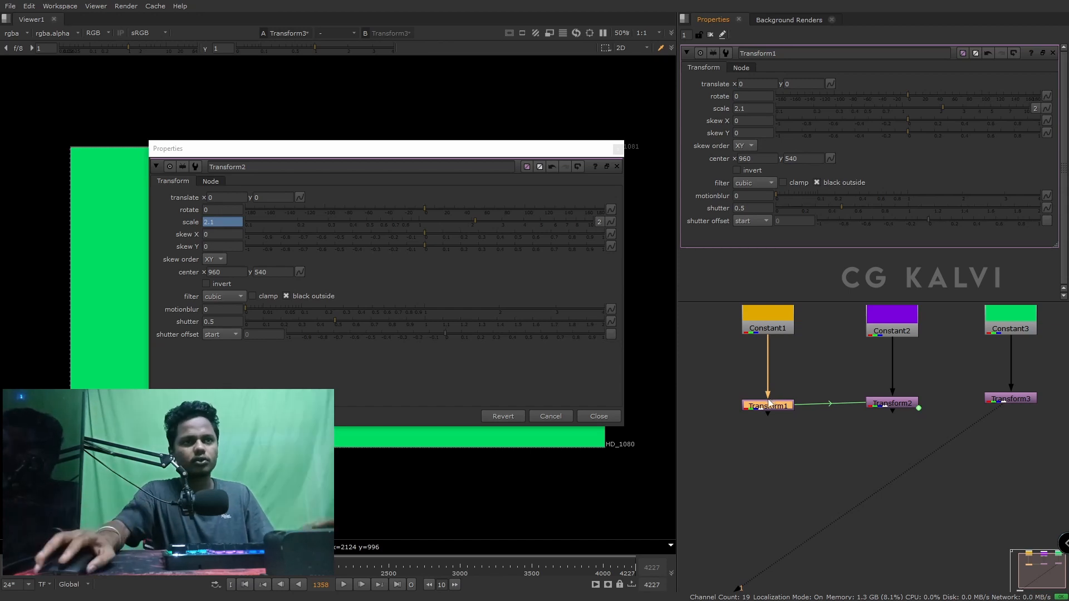
Step: Change Transform2's scale expression to Transform1.scale/2 and close its floating properties window
left_click(236, 222)
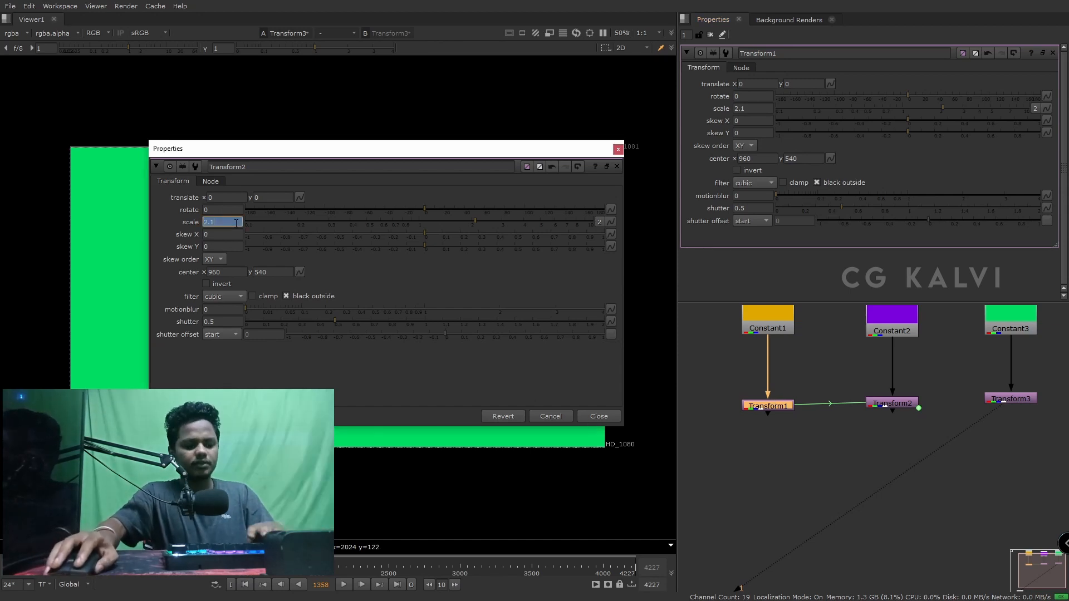
key("=")
left_click(336, 241)
type("/2")
key("Return")
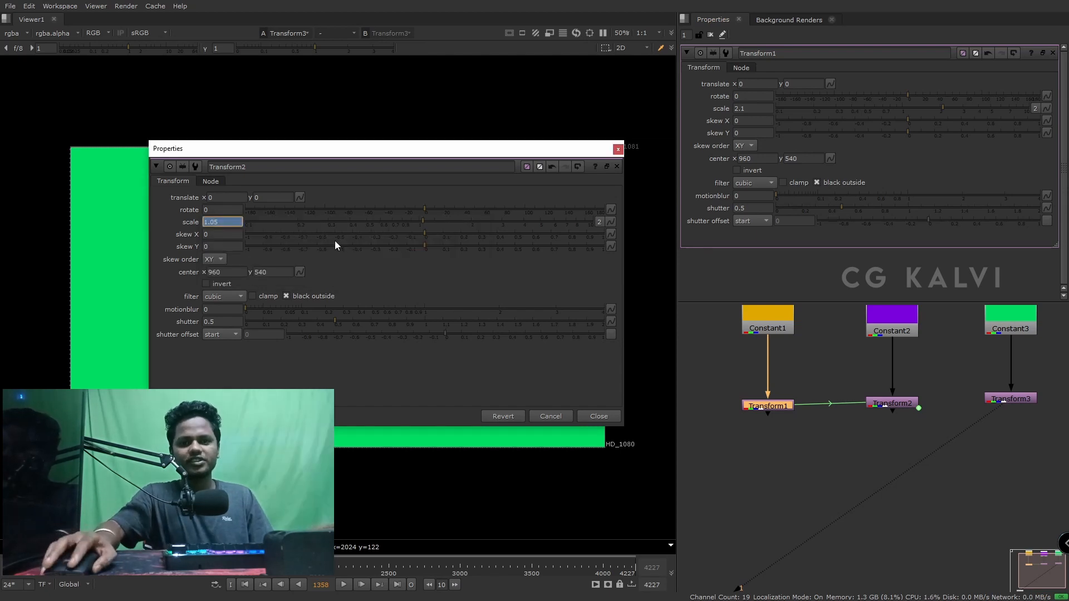
left_click(588, 416)
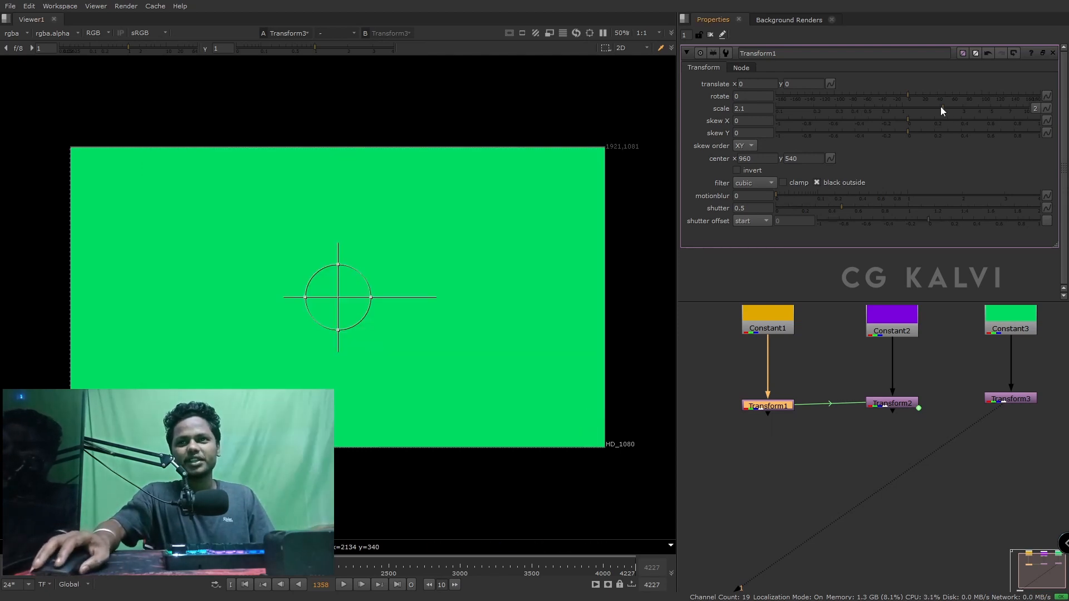
Step: Set Transform1's scale to 1.24 while Transform2's properties float alongside for comparison
double_click(893, 404)
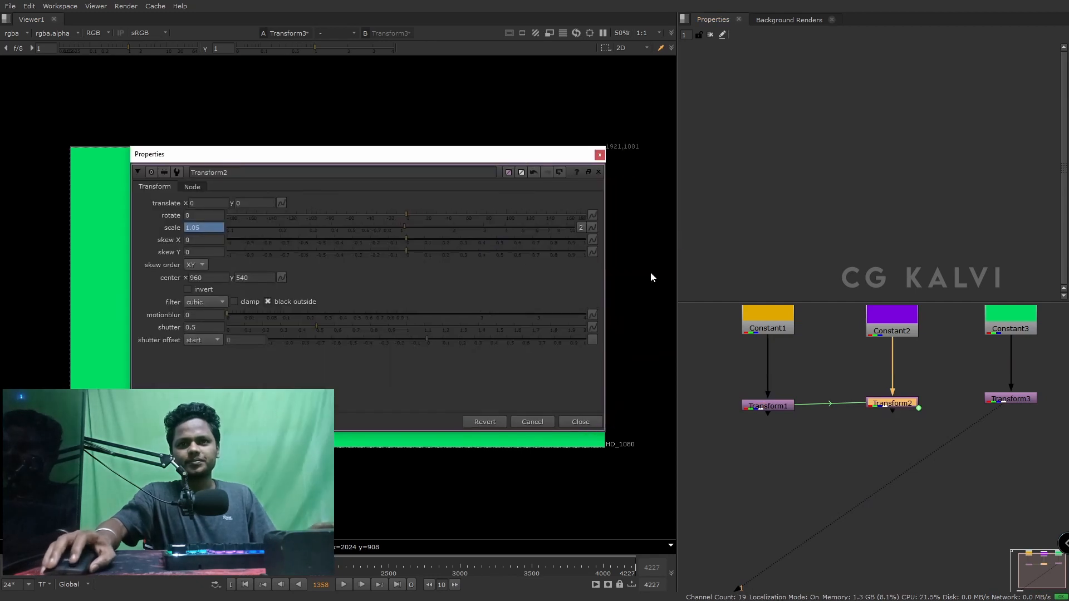
double_click(773, 403)
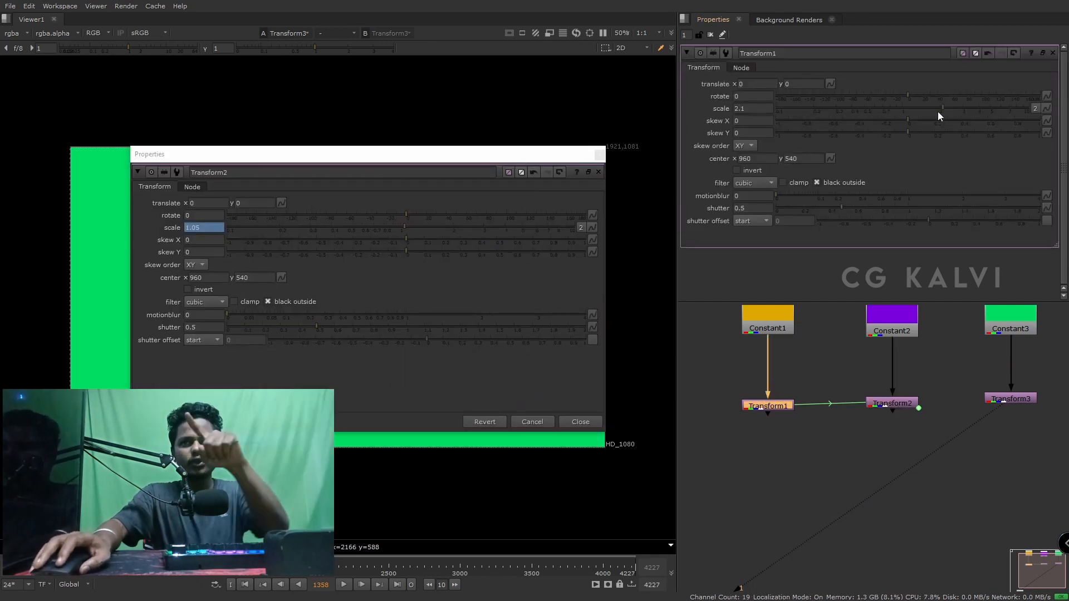
left_click_drag(937, 111, 914, 107)
left_click(599, 155)
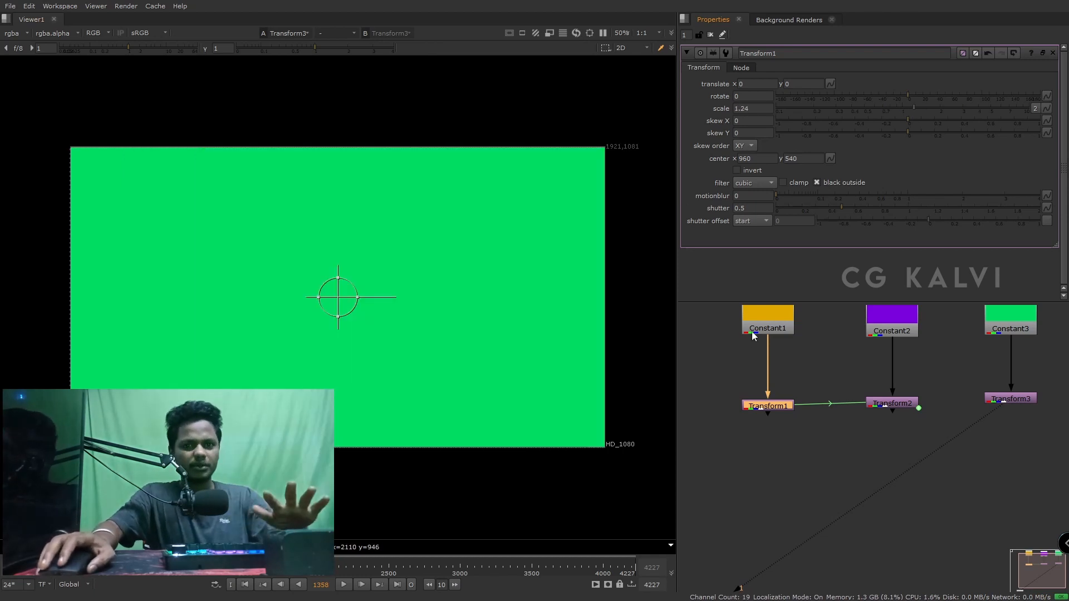
Step: Open the expression editor for the blue channel of Constant1's color and cancel it empty
middle_click_drag(845, 339, 845, 374)
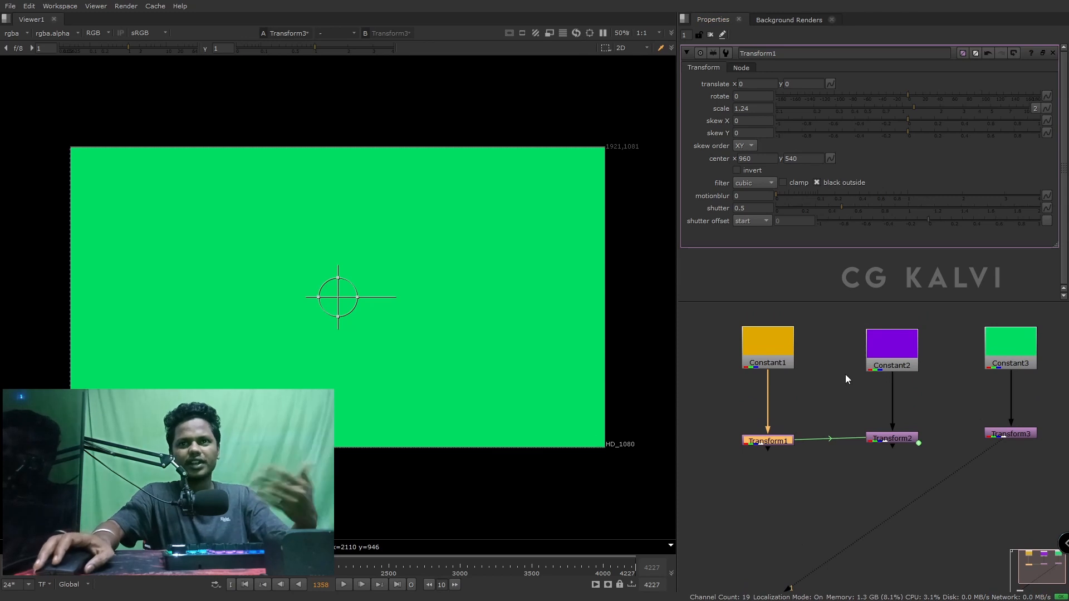
double_click(790, 343)
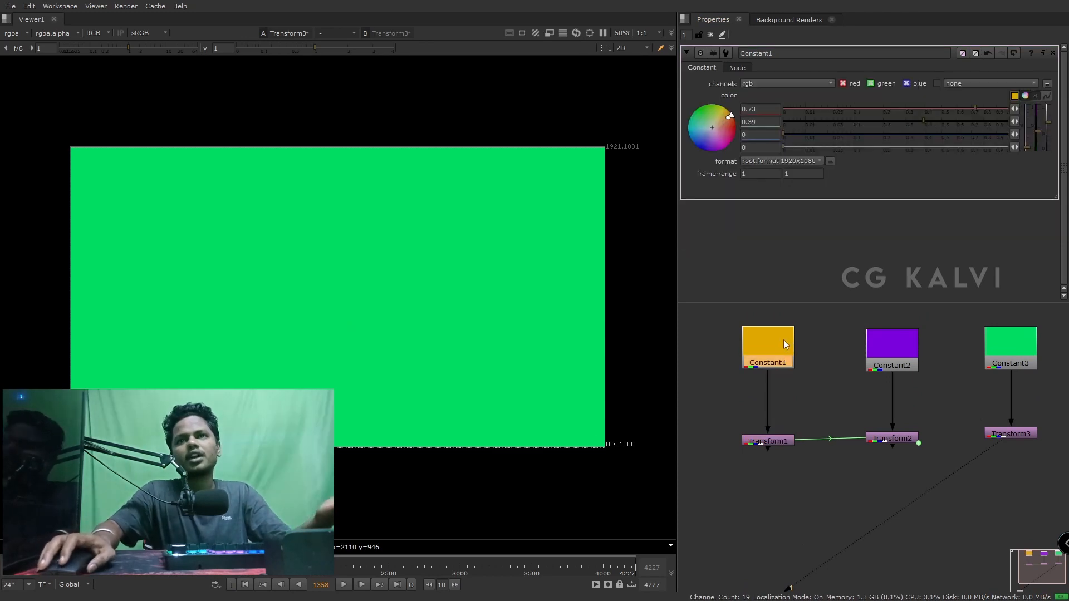
left_click(773, 134)
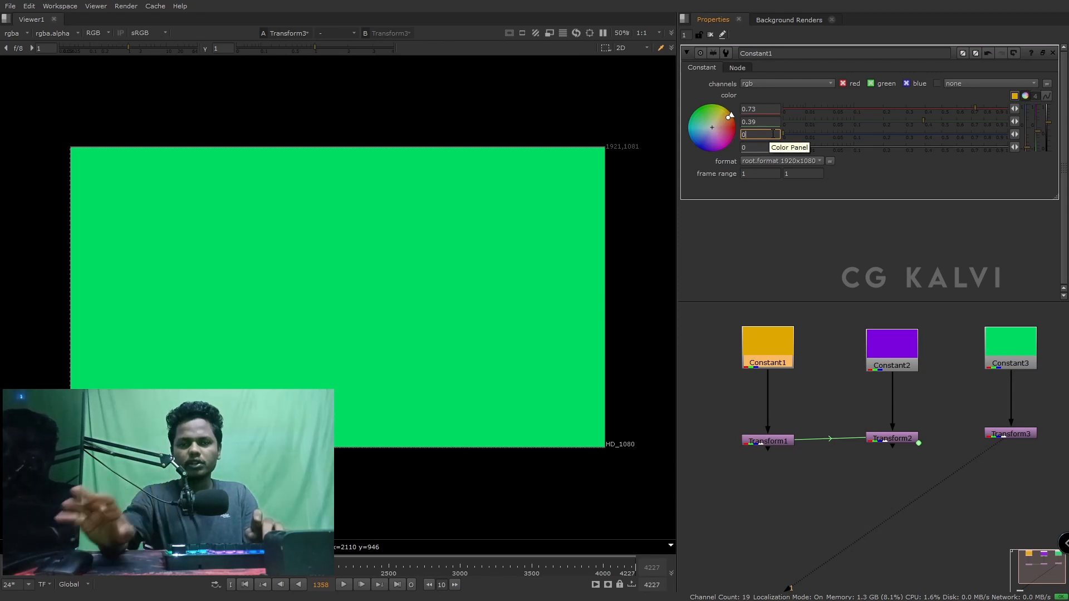
key("equal")
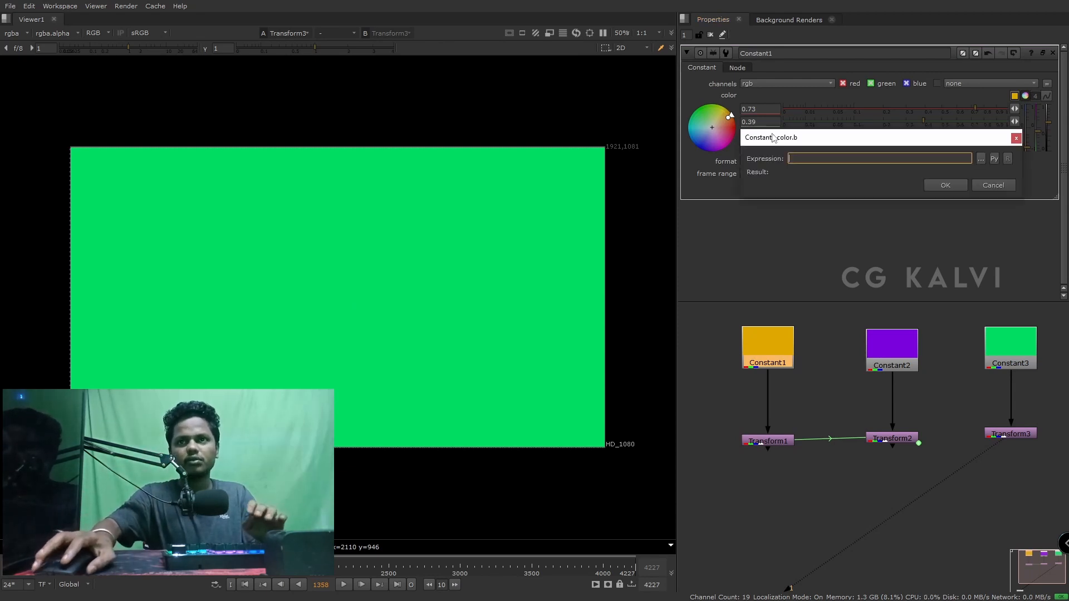
left_click_drag(786, 134, 439, 265)
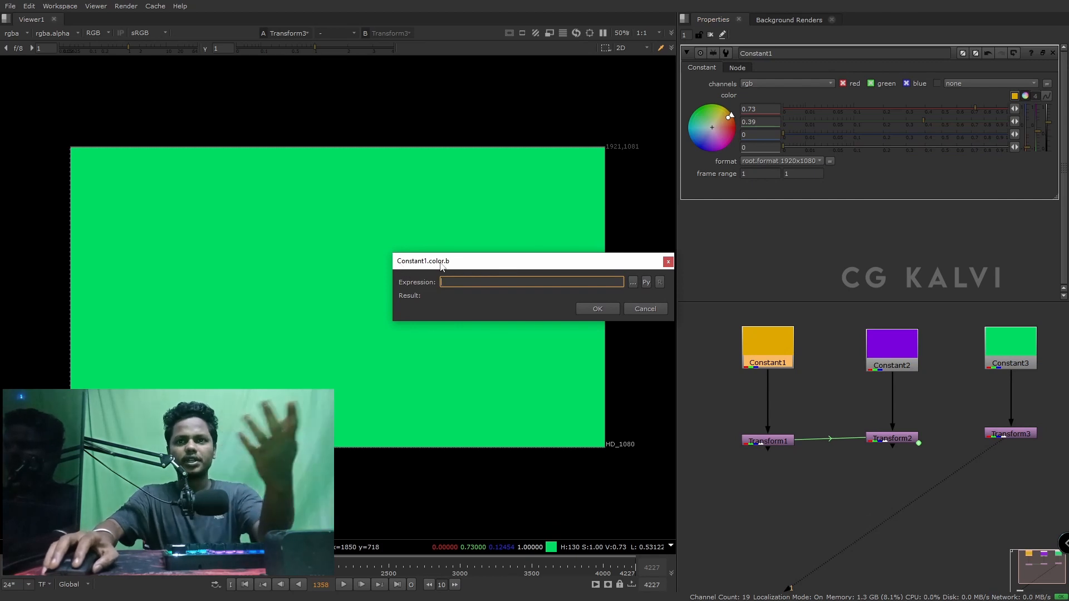
left_click(660, 312)
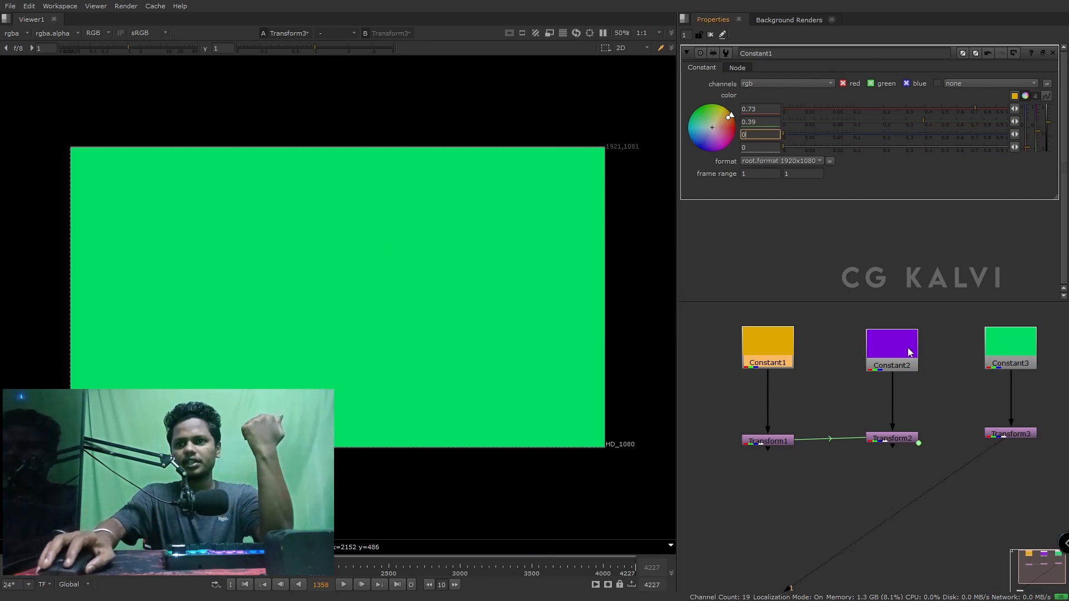
Step: Link the blue channel of Constant2's color to Constant1 with the expression Constant1.color.b
left_click(892, 348)
left_click(768, 133)
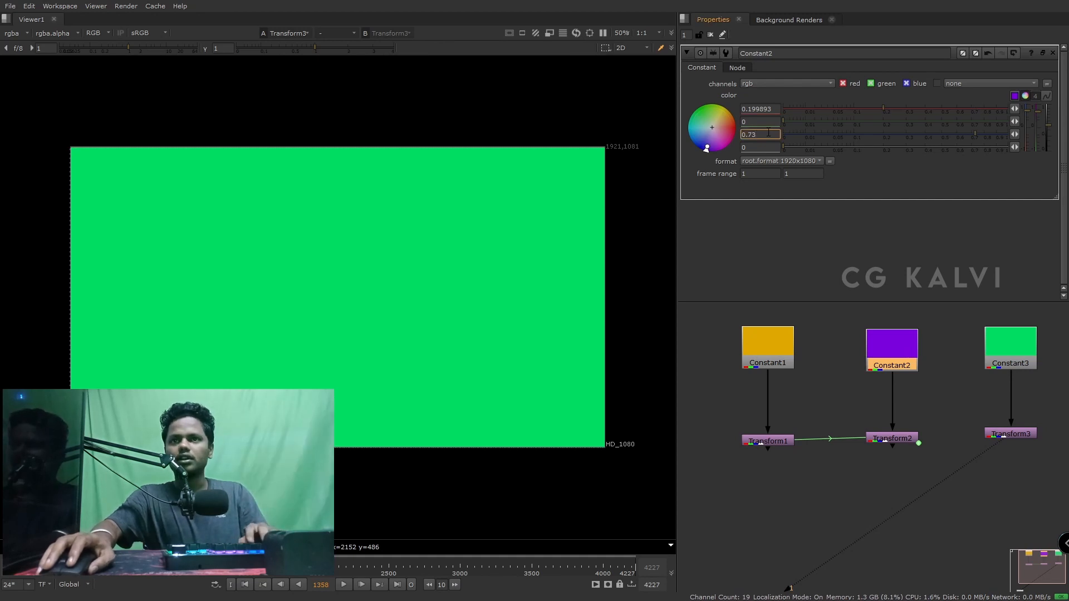
key("equal")
left_click_drag(833, 140, 635, 276)
type("Constant")
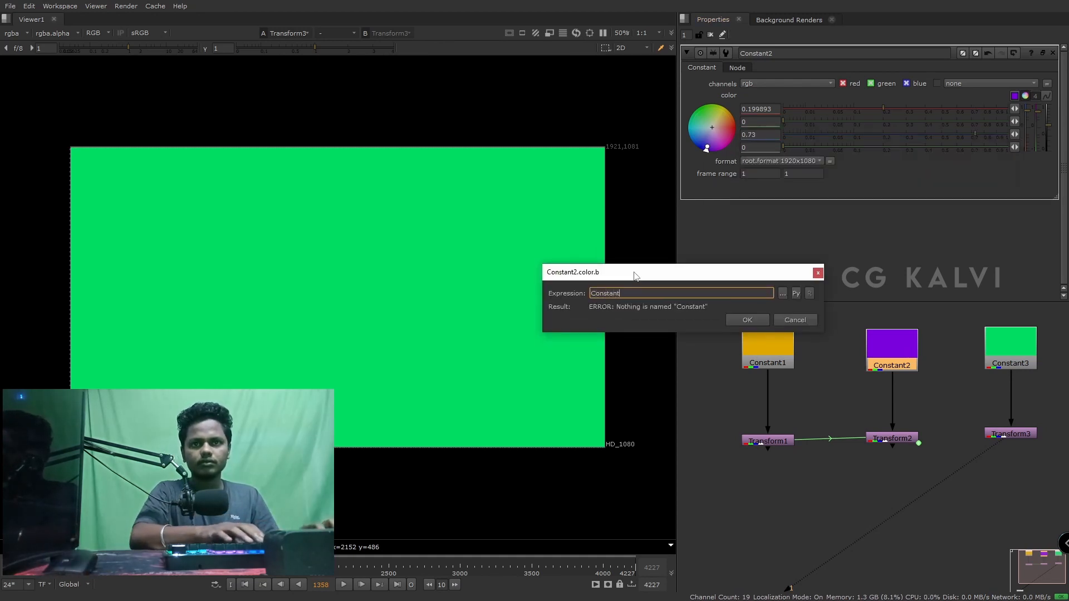
type("1.c")
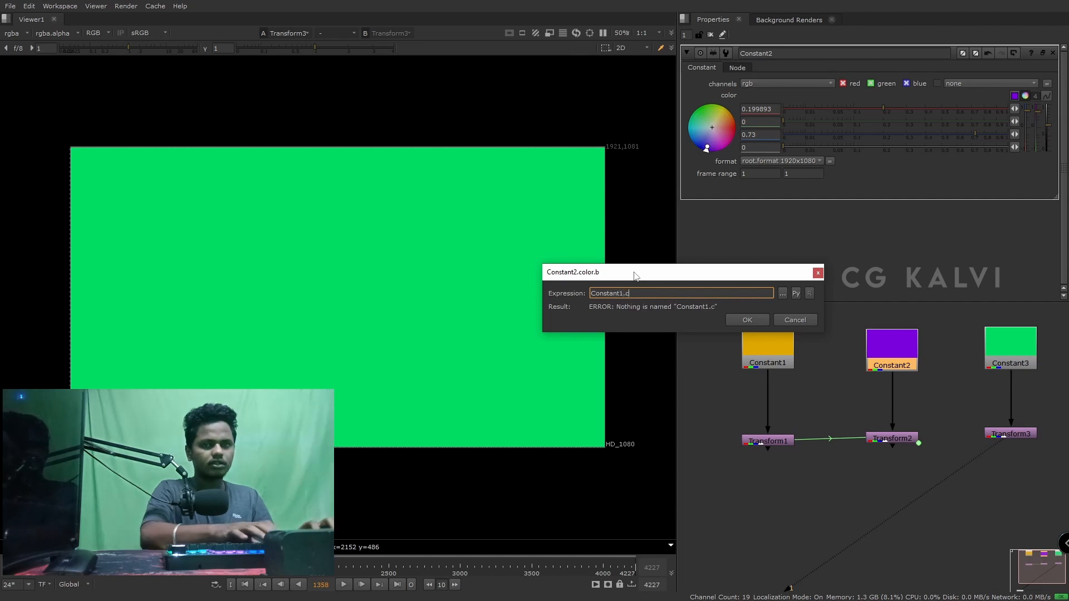
type("olor.b")
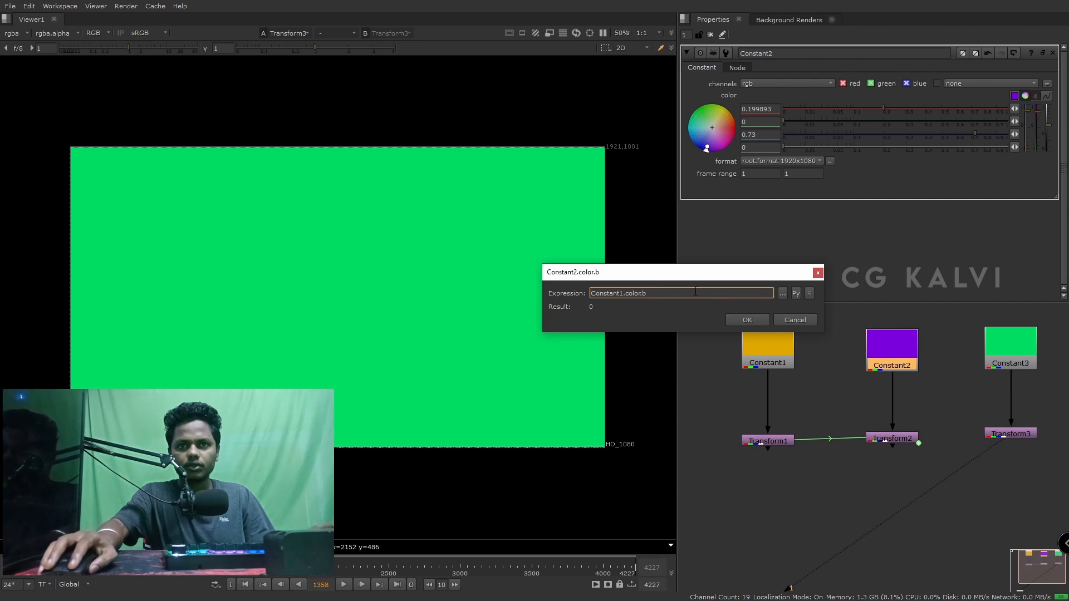
key("ctrl+a")
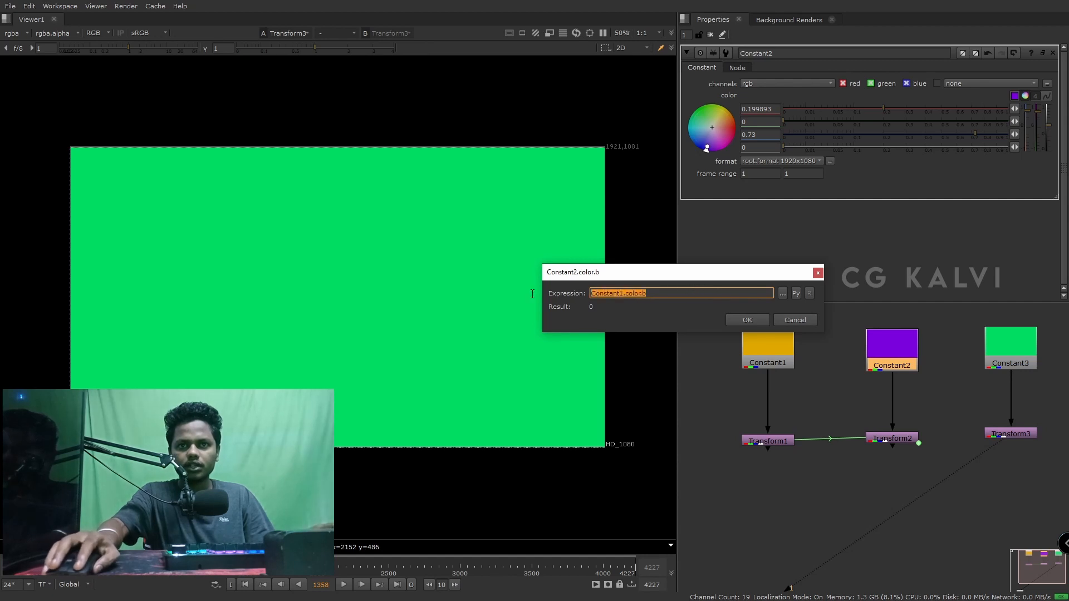
left_click(747, 321)
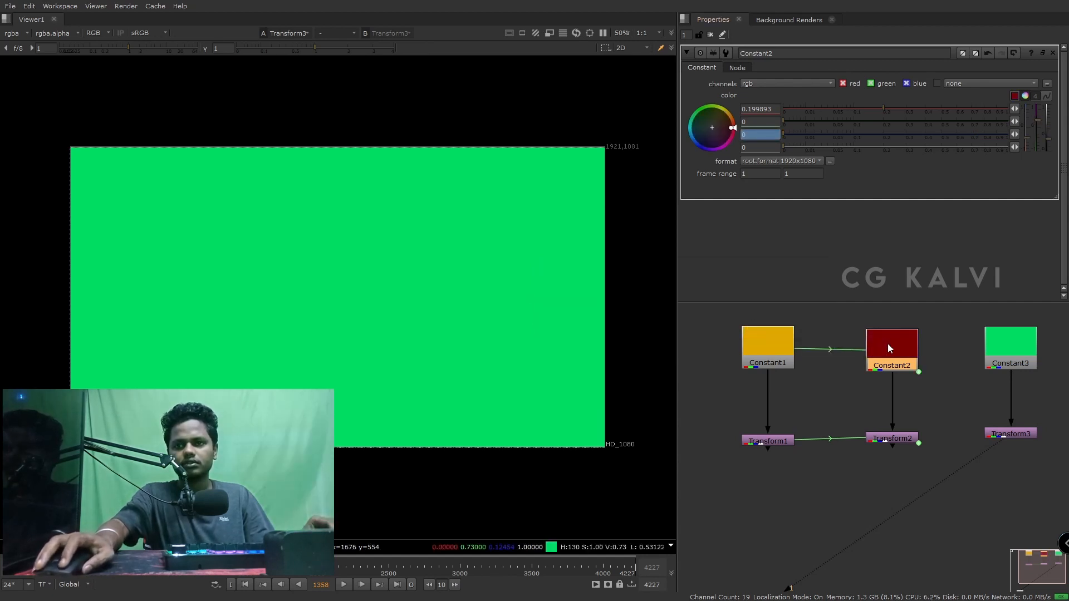
Step: Raise the blue channel of Constant1's color to 0.575 and frame the whole node graph
double_click(780, 336)
left_click_drag(795, 135, 953, 137)
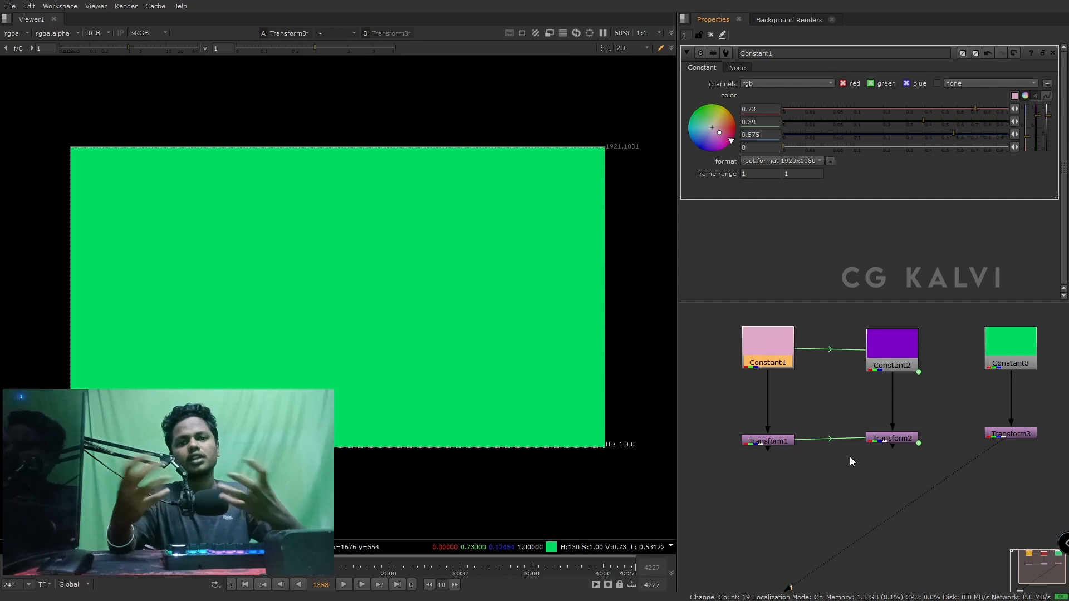
key("f")
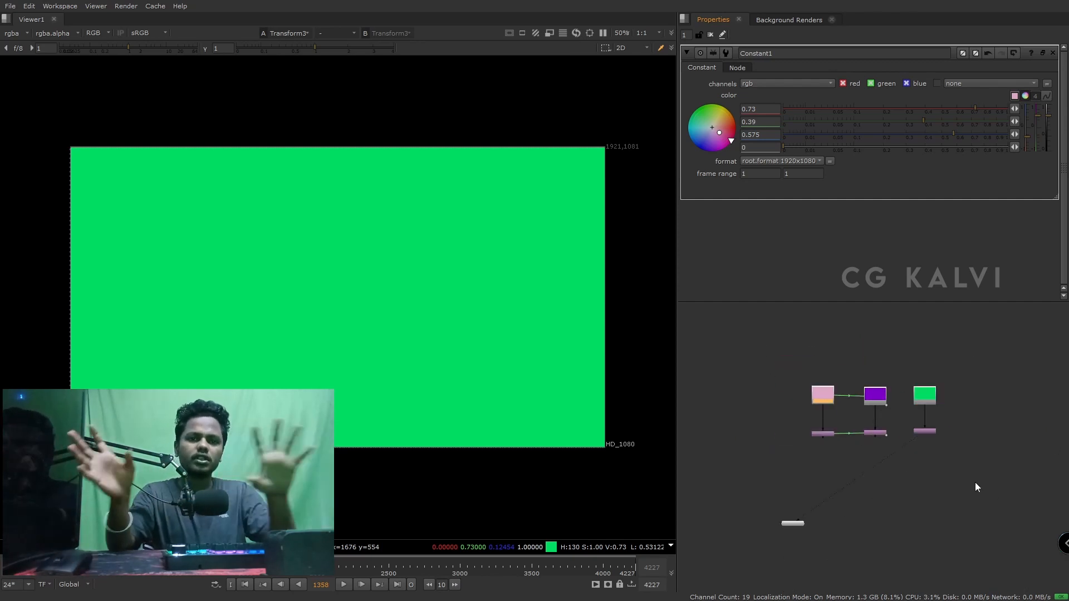